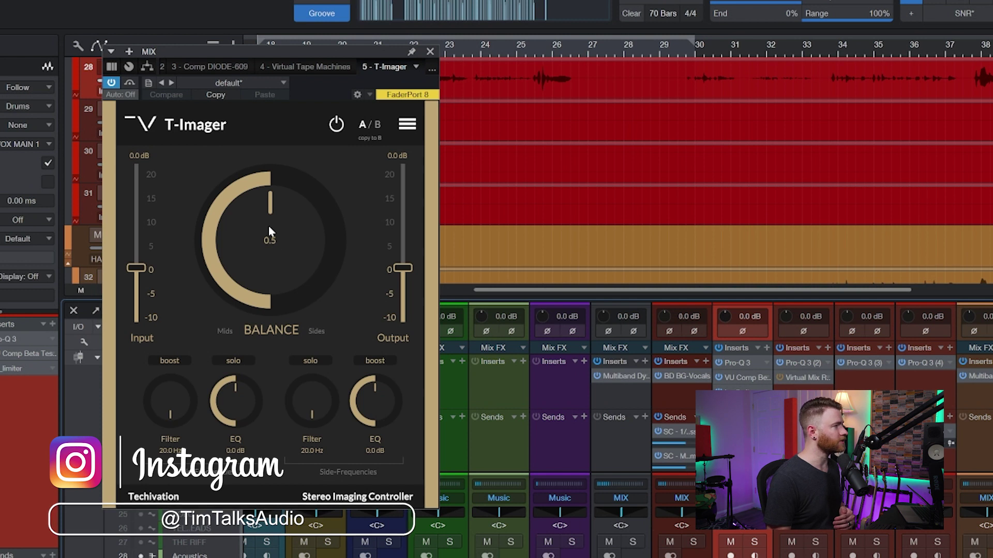
Sweep the T-Imager Balance toward the mids, up to 1, then fully down to 0.
{"action": "mouse_move", "coordinate": [268, 226]}
{"action": "left_mouse_down"}
{"action": "mouse_move", "coordinate": [256, 207]}
{"action": "mouse_move", "coordinate": [241, 496]}
{"action": "mouse_move", "coordinate": [242, 247]}
{"action": "mouse_move", "coordinate": [258, 57]}
{"action": "mouse_move", "coordinate": [278, 215]}
{"action": "left_mouse_up"}
{"action": "mouse_move", "coordinate": [258, 126]}
{"action": "left_mouse_down"}
{"action": "mouse_move", "coordinate": [241, 213]}
{"action": "mouse_move", "coordinate": [252, 121]}
{"action": "left_mouse_up"}
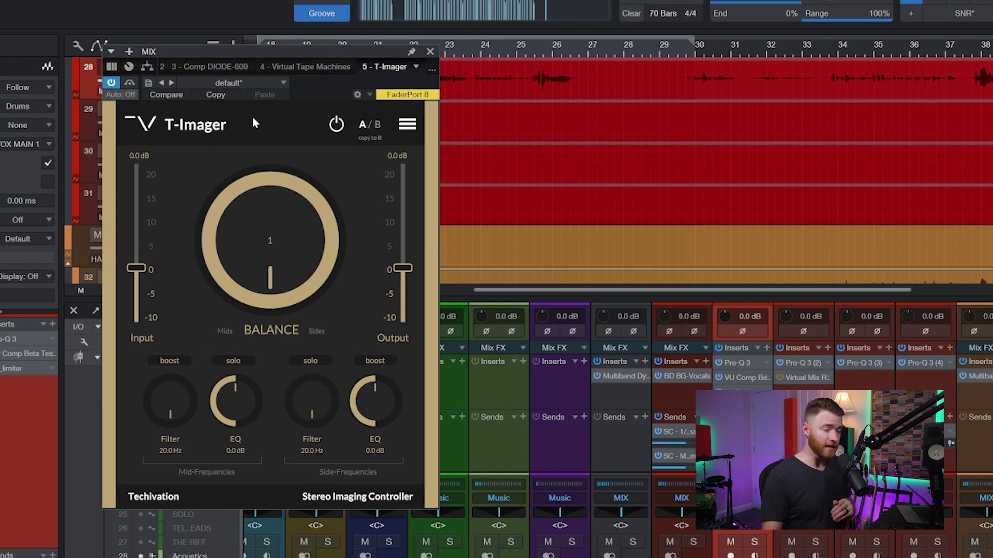
{"action": "left_click_drag", "start_coordinate": [268, 242], "coordinate": [290, 464]}
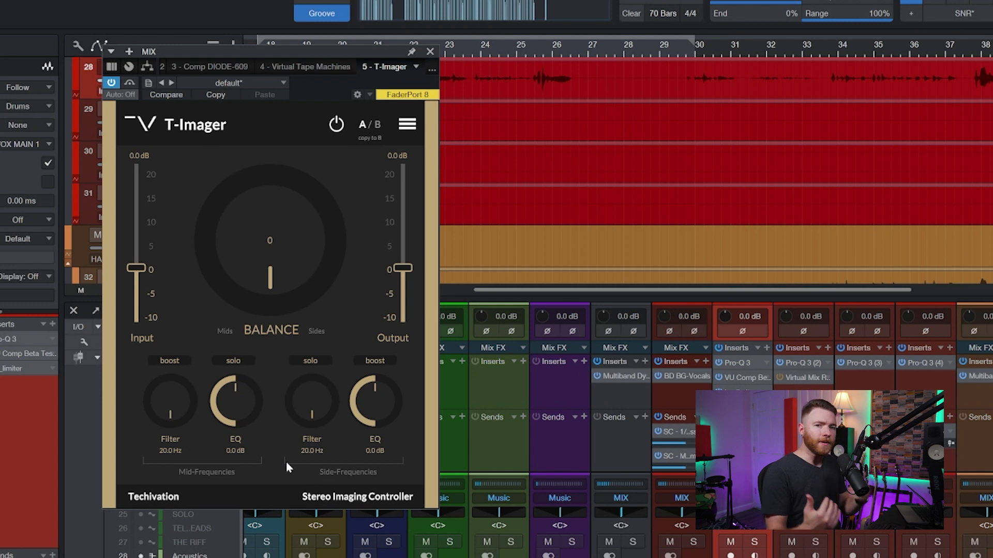
Reset the T-Imager Balance knob to its centred value of 0.5.
{"action": "double_click", "coordinate": [291, 269]}
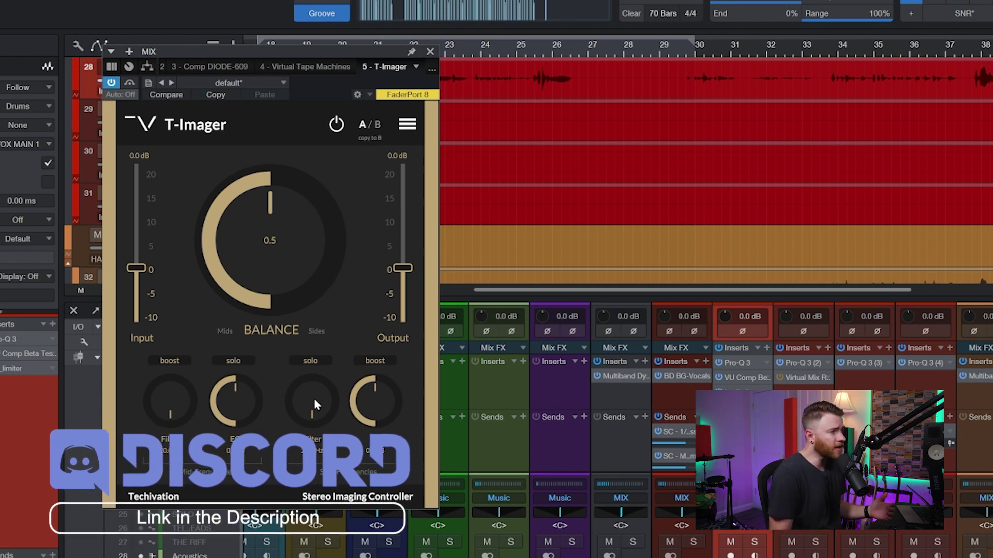
{"action": "left_click_drag", "start_coordinate": [314, 399], "coordinate": [316, 368]}
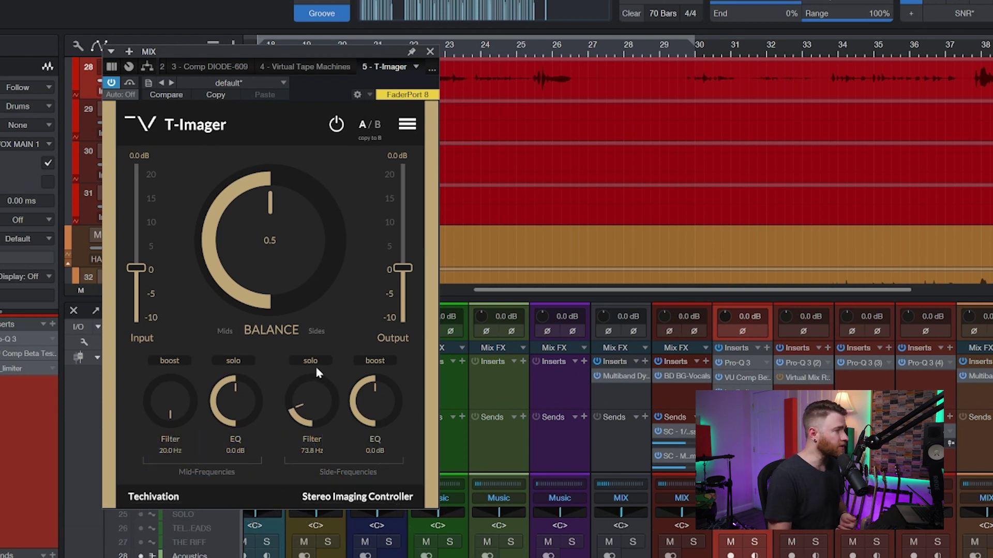
{"action": "left_click_drag", "start_coordinate": [316, 440], "coordinate": [313, 417]}
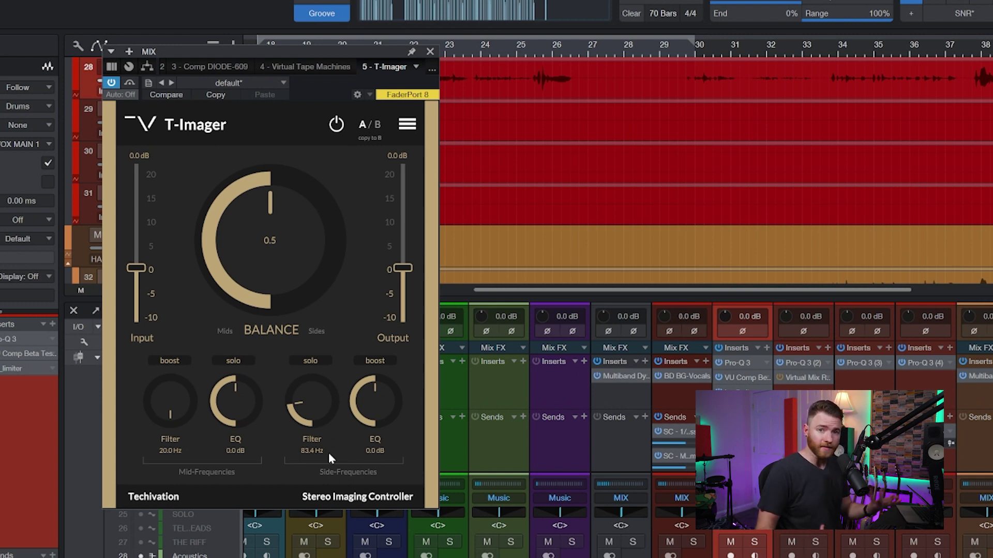
{"action": "double_click", "coordinate": [312, 403]}
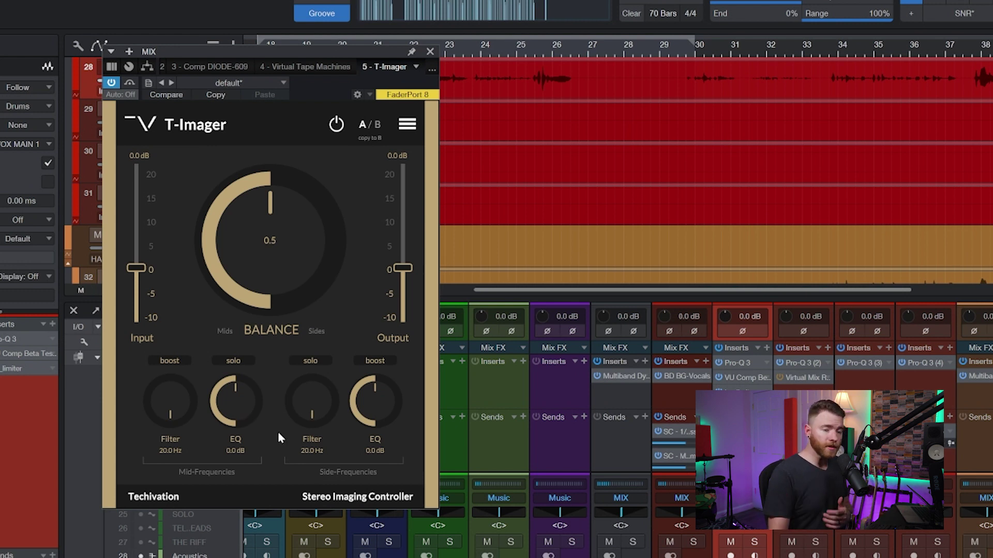
{"action": "left_click_drag", "start_coordinate": [244, 409], "coordinate": [236, 428]}
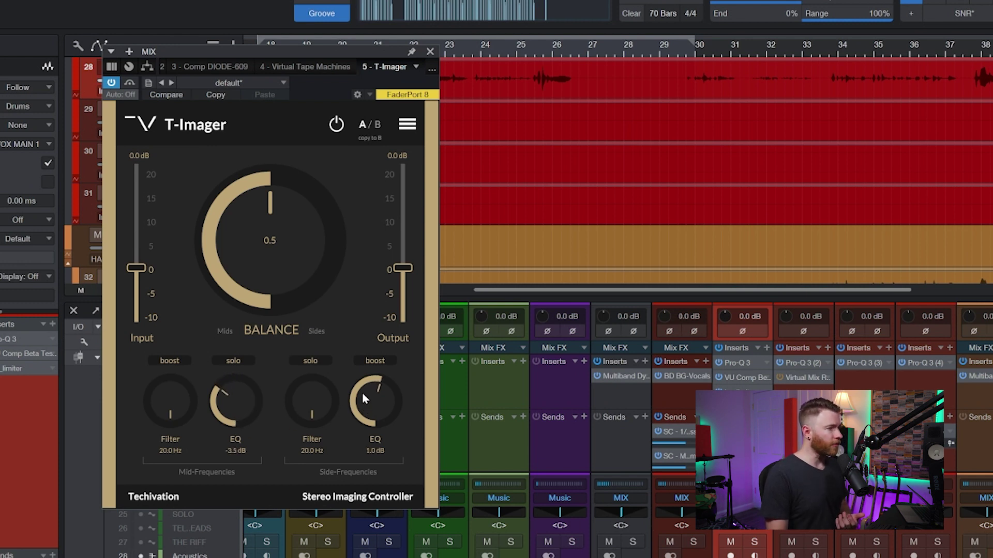
{"action": "left_click_drag", "start_coordinate": [363, 398], "coordinate": [363, 383]}
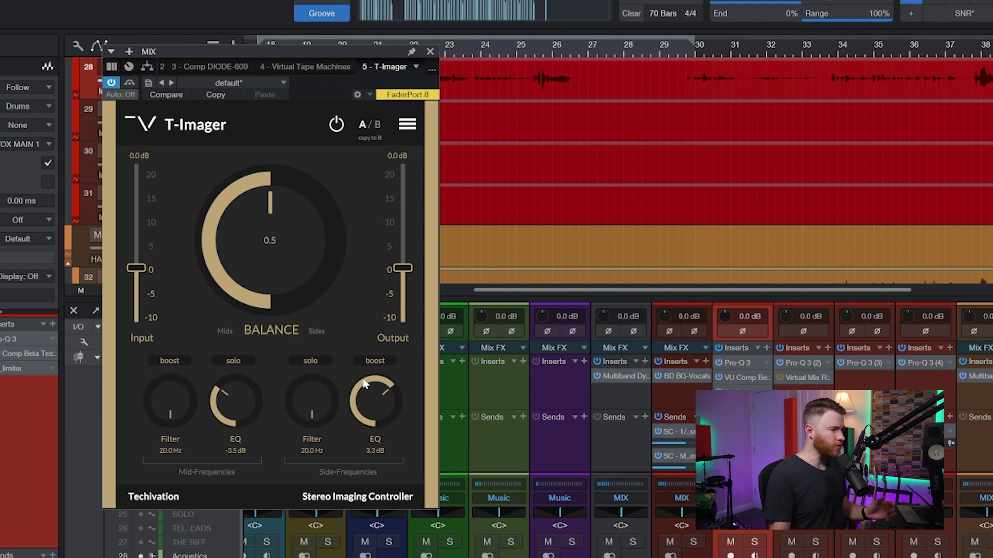
{"action": "double_click", "coordinate": [364, 384]}
{"action": "double_click", "coordinate": [231, 406]}
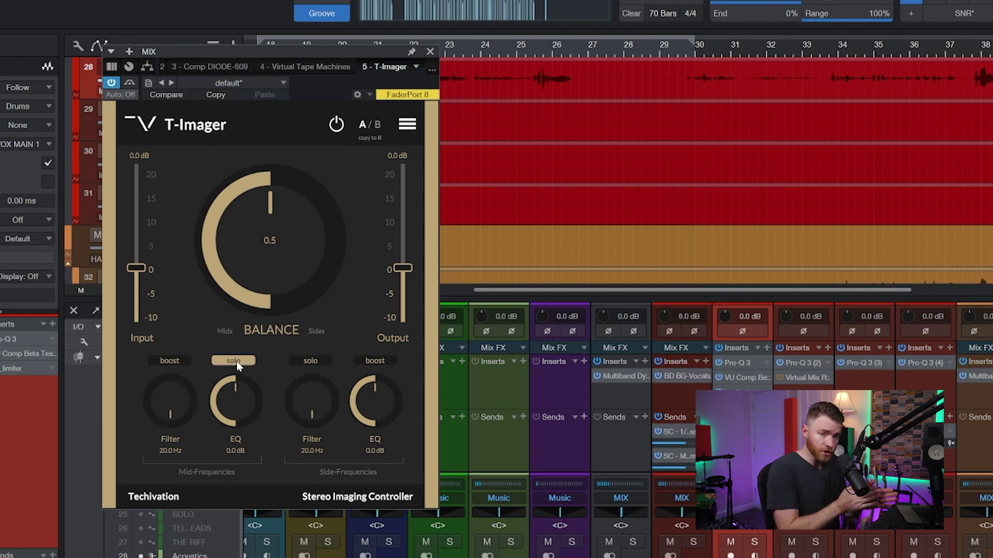
Solo T-Imager's side frequencies instead of the mid band.
{"action": "left_click", "coordinate": [311, 362]}
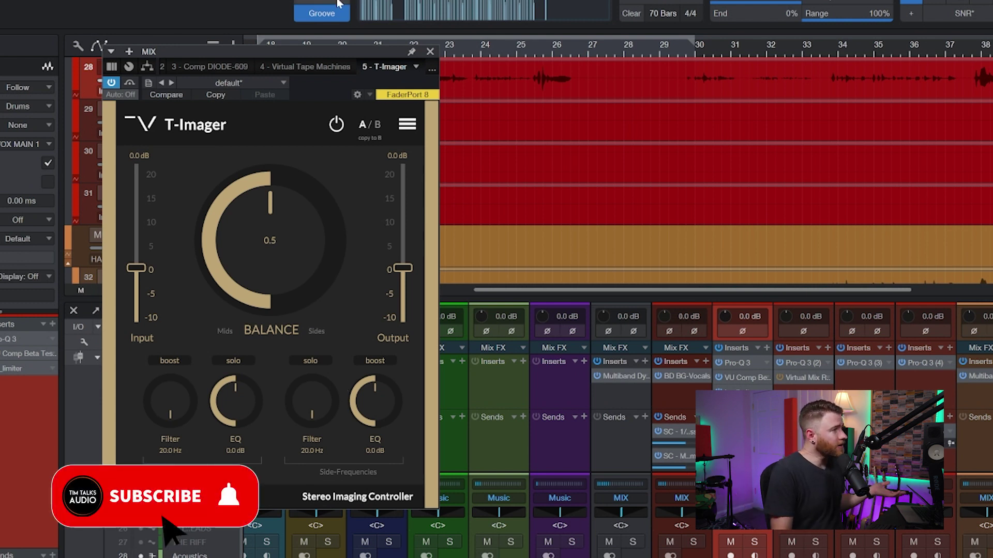
{"action": "left_click", "coordinate": [407, 126]}
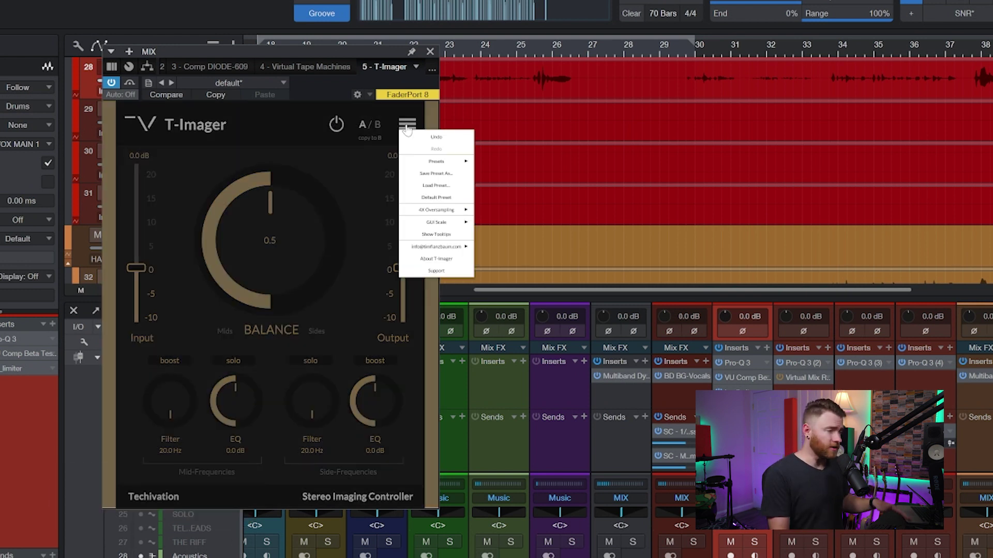
{"action": "left_click", "coordinate": [304, 205]}
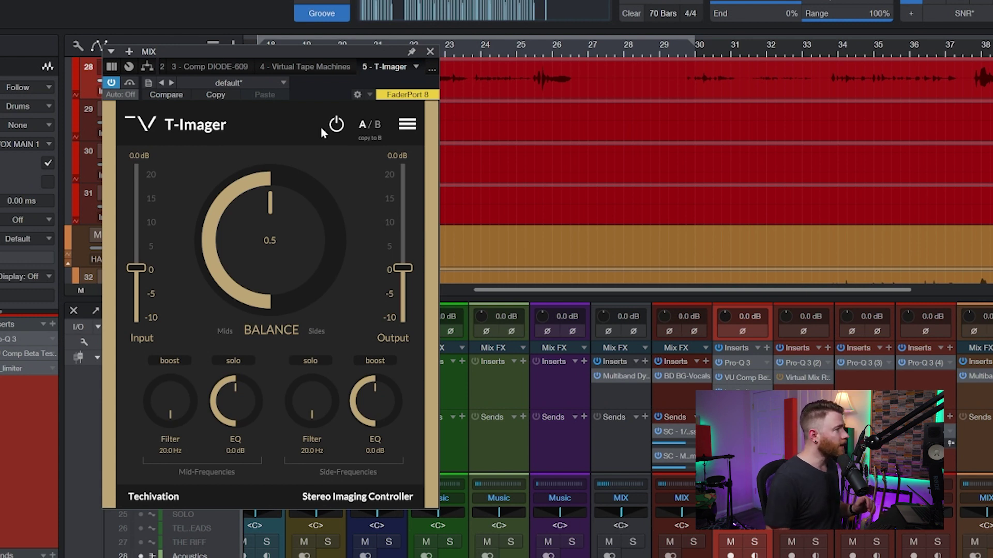
{"action": "left_click", "coordinate": [336, 126]}
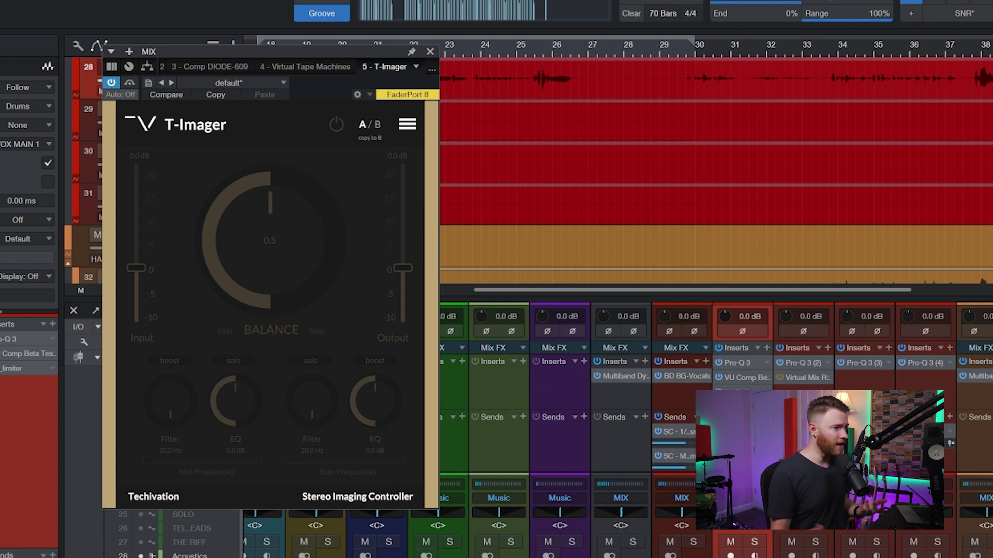
{"action": "left_click", "coordinate": [336, 125]}
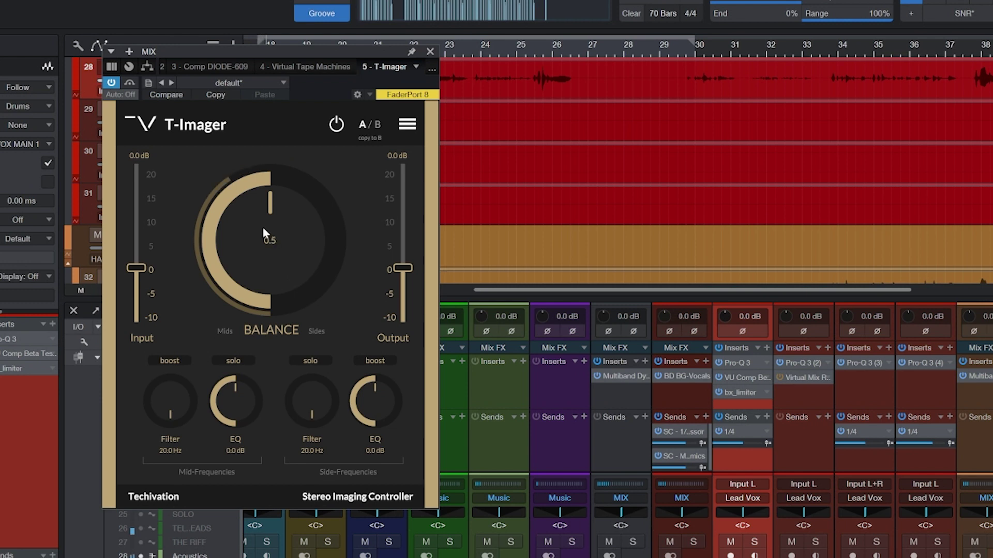
Settle the T-Imager Balance at 0.56, slightly toward the sides, and A/B it with bypass.
{"action": "left_click_drag", "start_coordinate": [269, 227], "coordinate": [268, 479]}
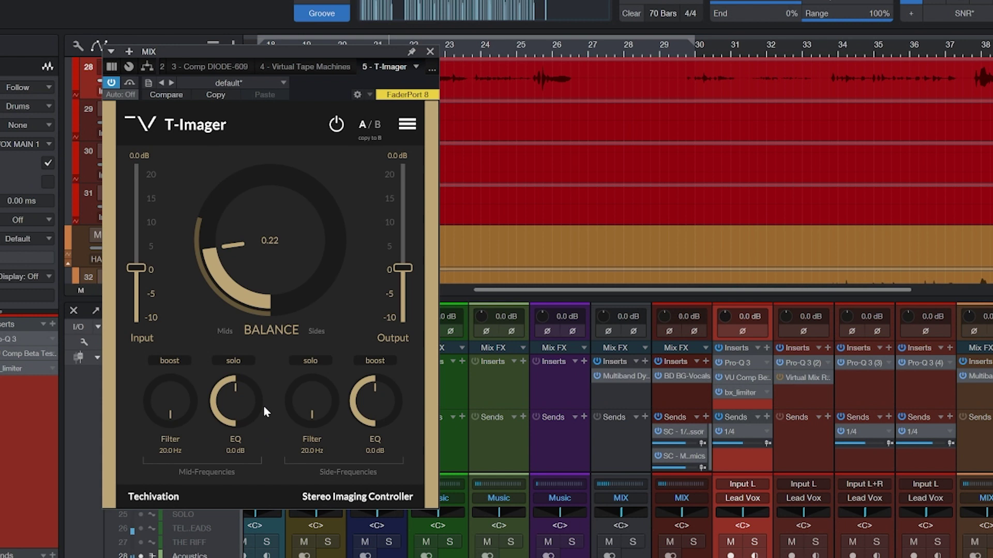
{"action": "left_click_drag", "start_coordinate": [263, 406], "coordinate": [276, 31]}
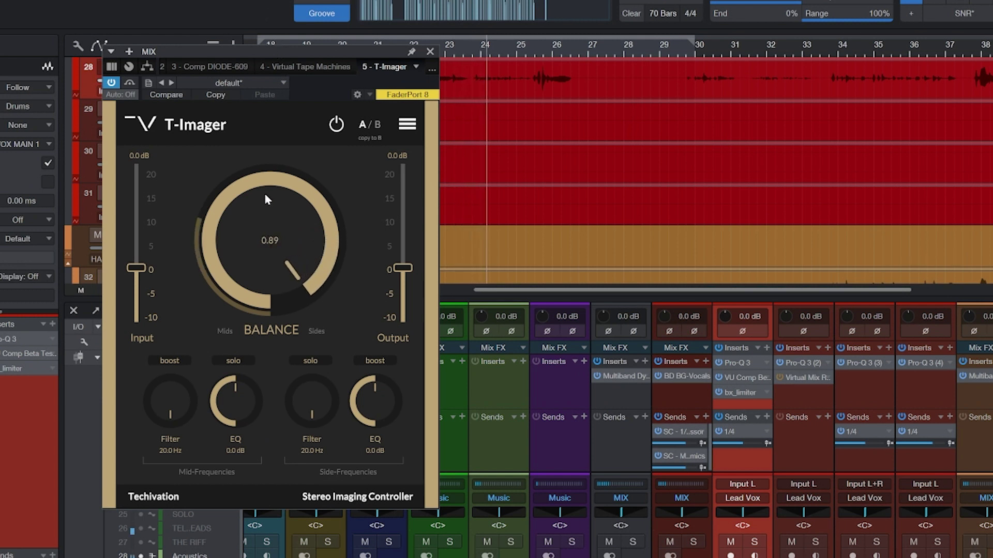
{"action": "left_click_drag", "start_coordinate": [265, 197], "coordinate": [253, 465]}
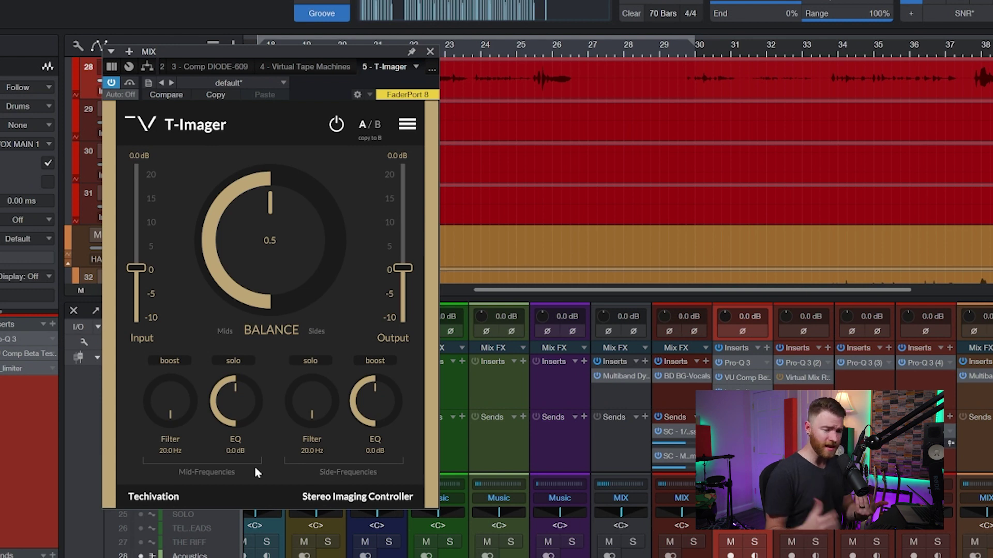
{"action": "left_click_drag", "start_coordinate": [257, 258], "coordinate": [268, 298]}
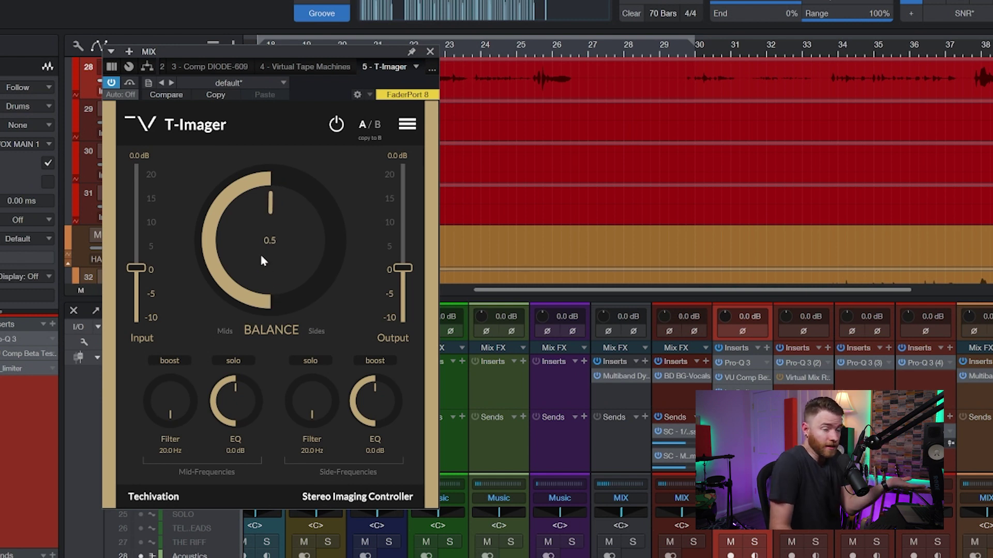
{"action": "mouse_move", "coordinate": [271, 268]}
{"action": "left_mouse_down"}
{"action": "mouse_move", "coordinate": [262, 207]}
{"action": "mouse_move", "coordinate": [266, 255]}
{"action": "left_mouse_up"}
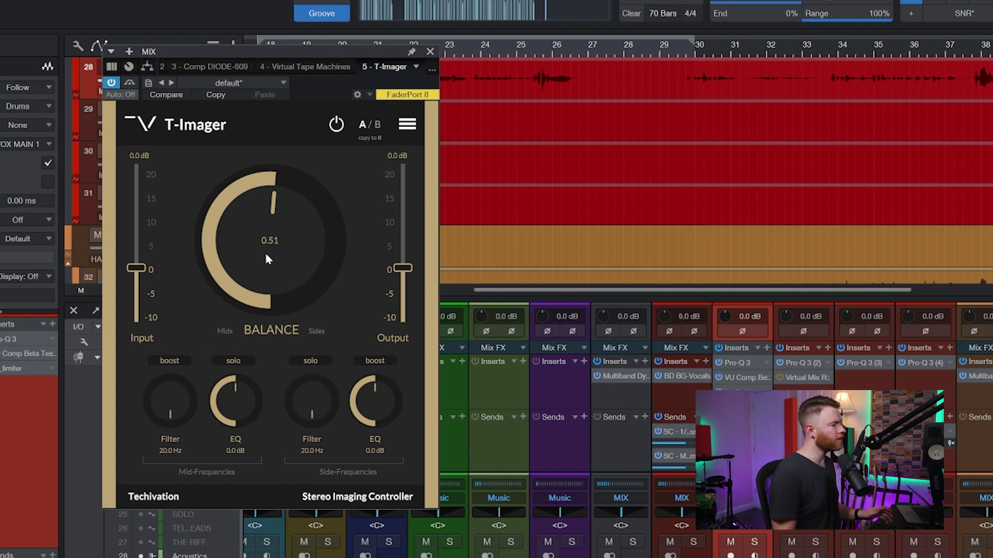
{"action": "left_click_drag", "start_coordinate": [266, 255], "coordinate": [257, 224]}
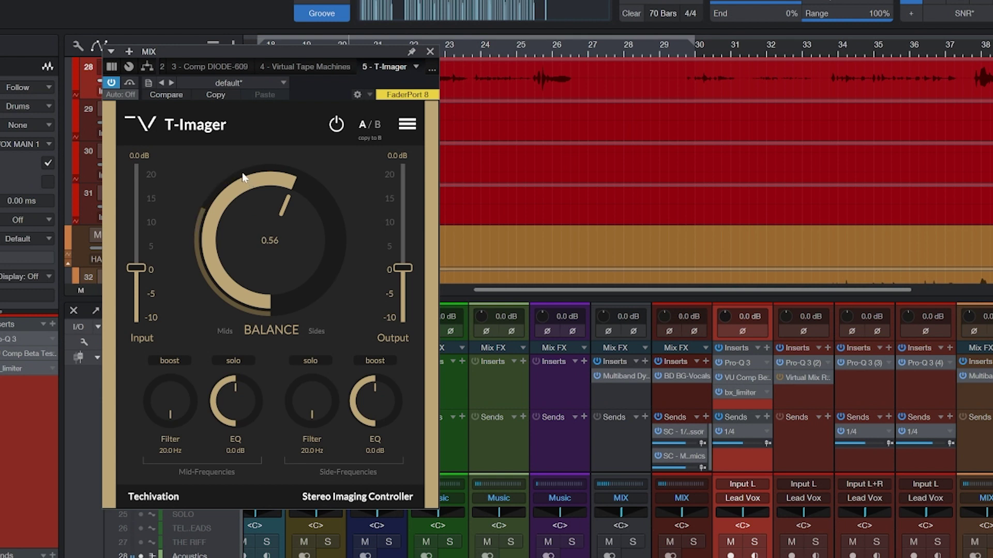
{"action": "left_click", "coordinate": [337, 126]}
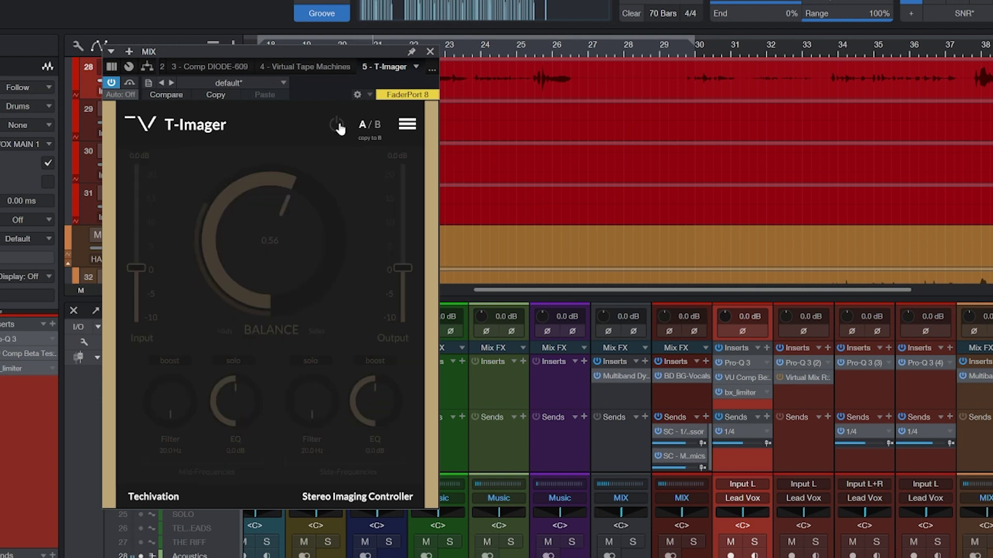
{"action": "left_click", "coordinate": [337, 126]}
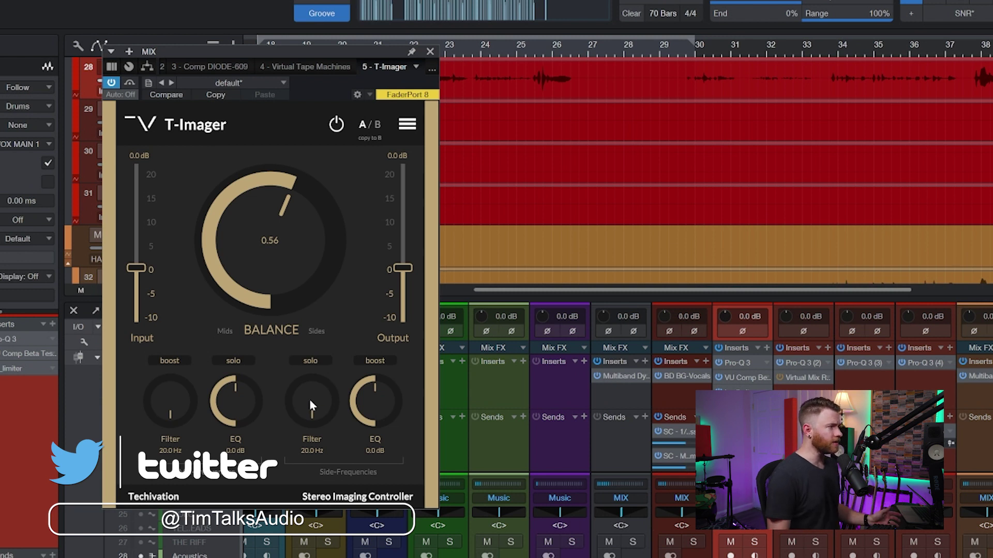
Raise the side-band low-cut filter from 20.0 Hz to 87.2 Hz.
{"action": "left_click_drag", "start_coordinate": [309, 399], "coordinate": [305, 352]}
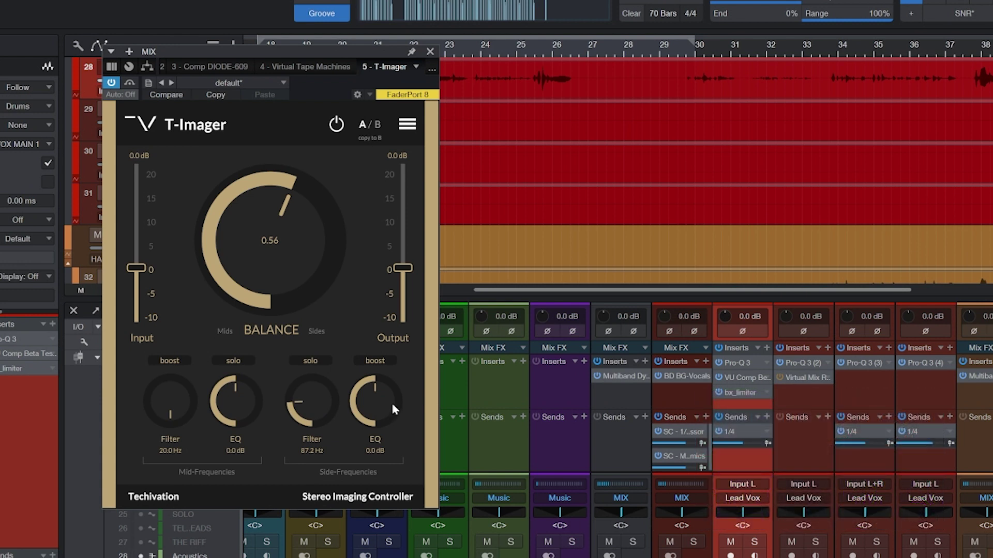
Tilt the side EQ down and the mid EQ up, then A/B with bypass.
{"action": "left_click_drag", "start_coordinate": [393, 409], "coordinate": [370, 425]}
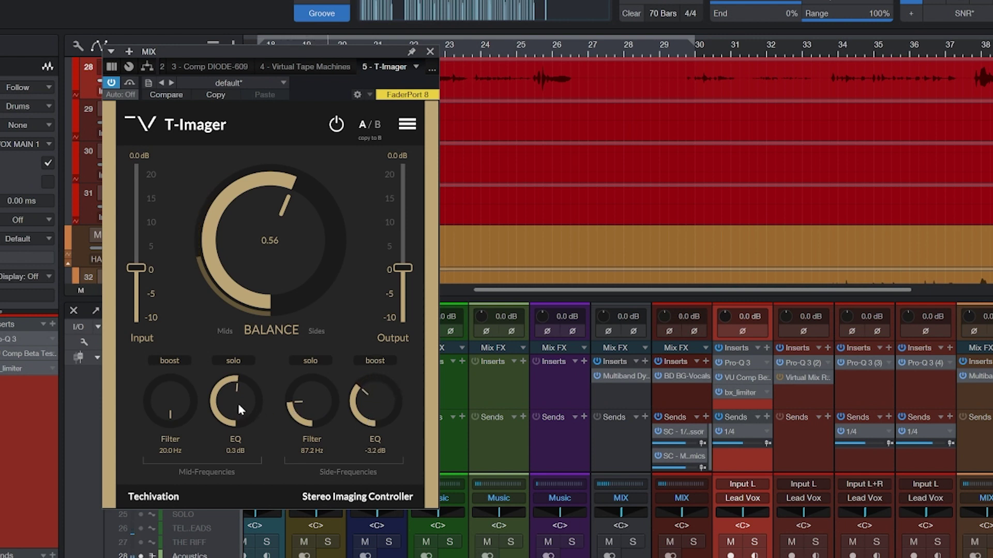
{"action": "left_click_drag", "start_coordinate": [238, 403], "coordinate": [240, 388]}
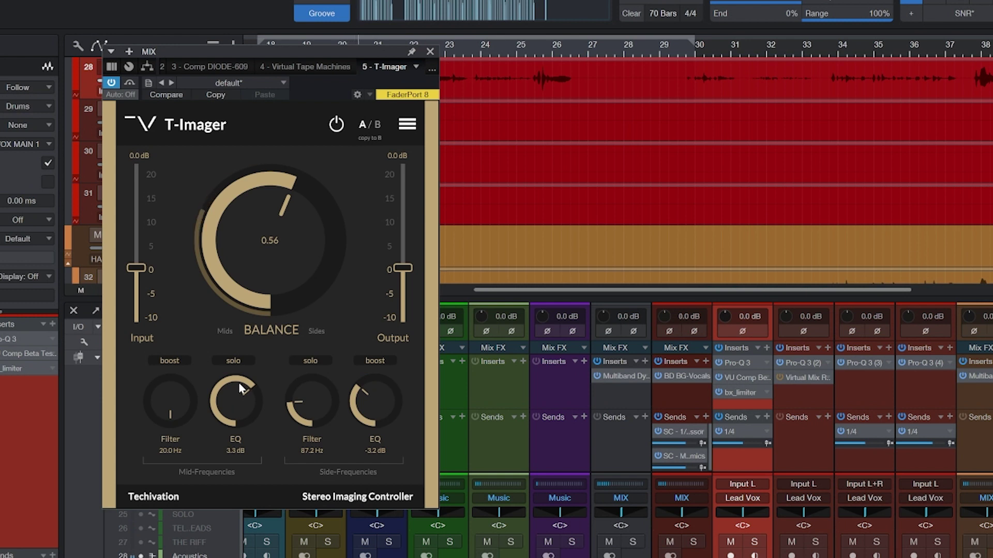
{"action": "left_click", "coordinate": [336, 126]}
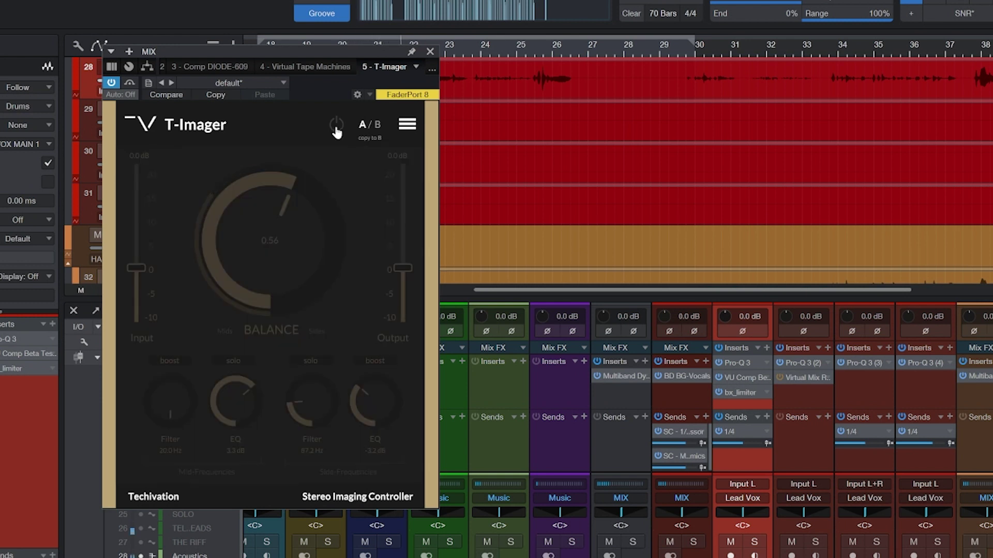
{"action": "left_click", "coordinate": [336, 126]}
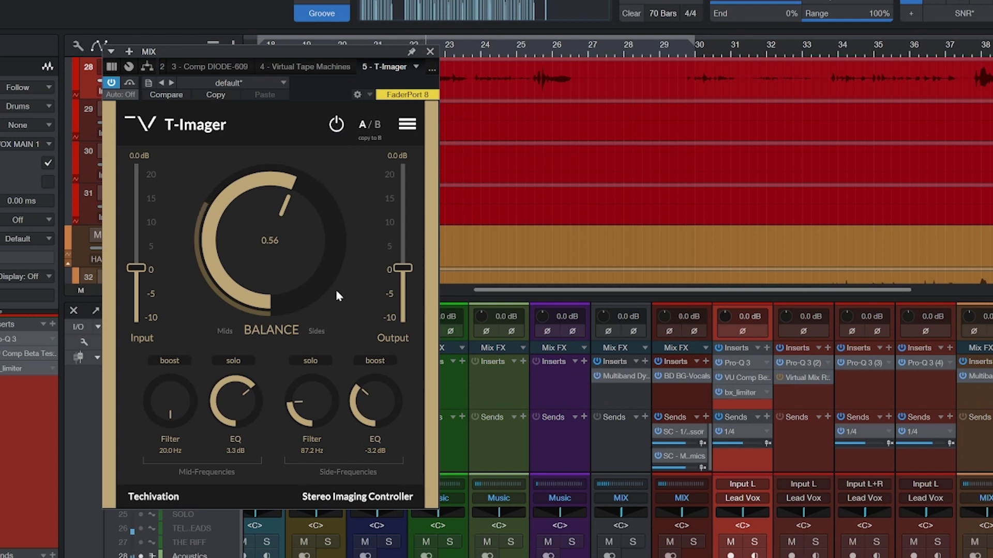
Refine the tilts to side EQ -2.4 dB and mid EQ 2.6 dB, comparing again.
{"action": "left_click_drag", "start_coordinate": [363, 393], "coordinate": [363, 387]}
{"action": "left_click_drag", "start_coordinate": [265, 390], "coordinate": [245, 403]}
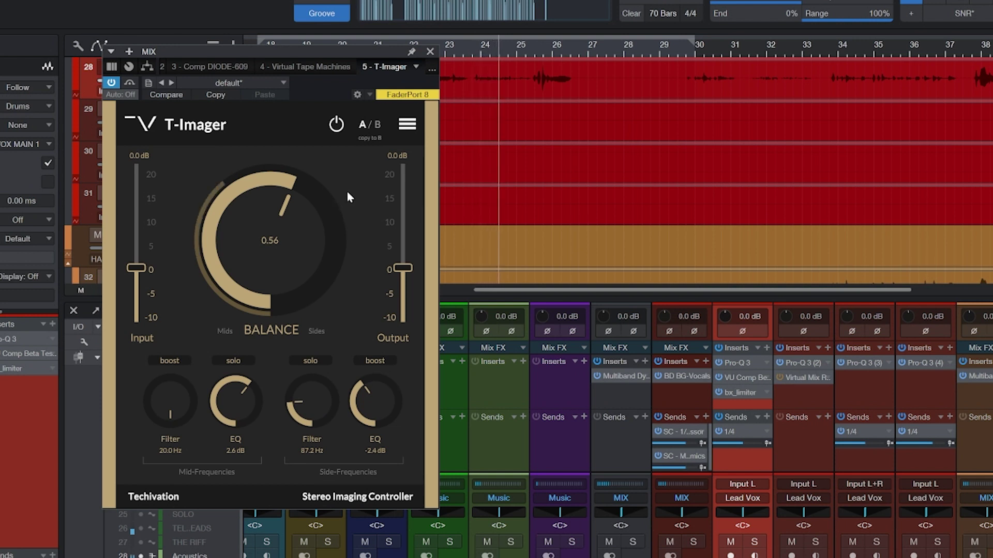
{"action": "left_click", "coordinate": [336, 127]}
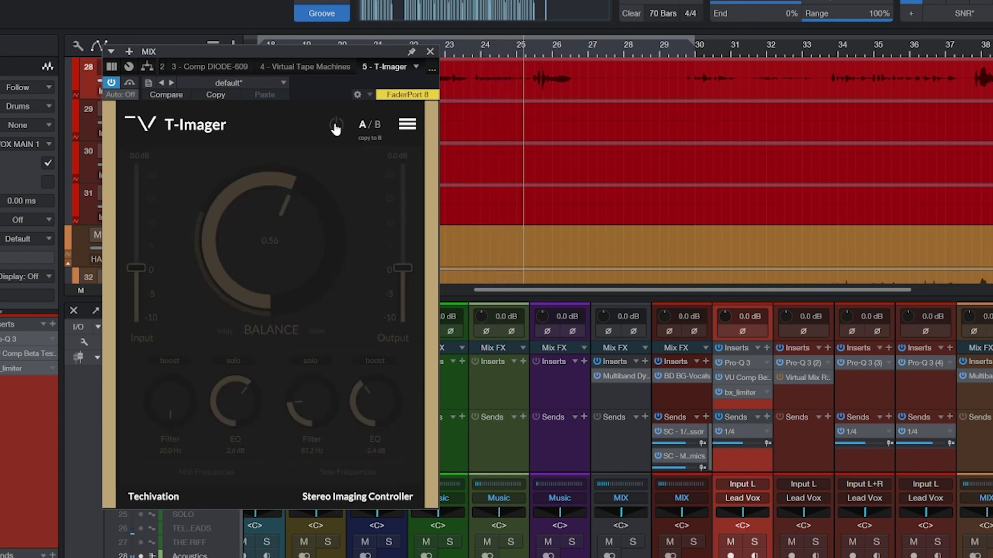
{"action": "left_click", "coordinate": [336, 126]}
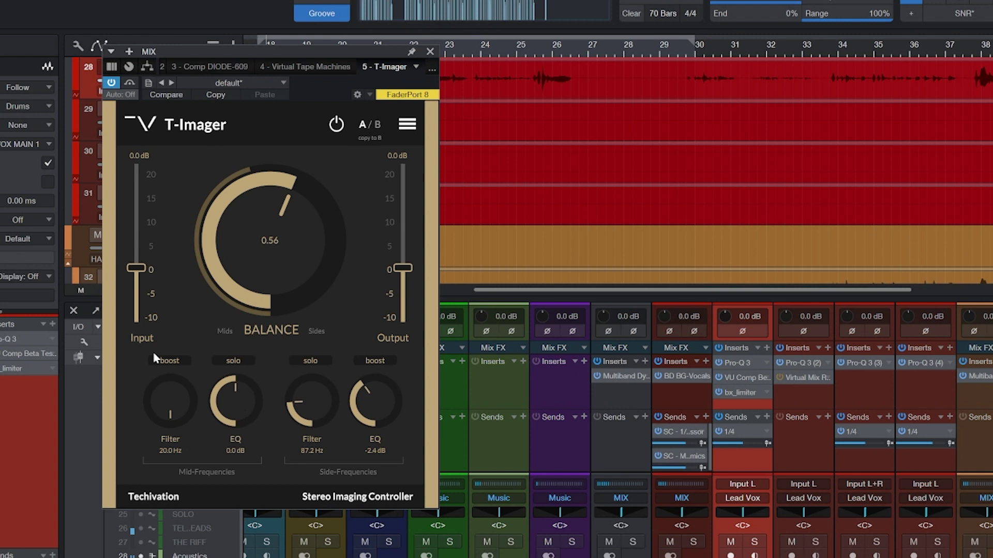
Engage the mid boost and raise it to 3.9 dB, A/B-ing with bypass.
{"action": "left_click", "coordinate": [169, 360]}
{"action": "scroll", "coordinate": [229, 403], "scroll_direction": "up", "scroll_amount": 3}
{"action": "mouse_move", "coordinate": [228, 391]}
{"action": "left_mouse_down"}
{"action": "mouse_move", "coordinate": [225, 358]}
{"action": "mouse_move", "coordinate": [225, 381]}
{"action": "left_mouse_up"}
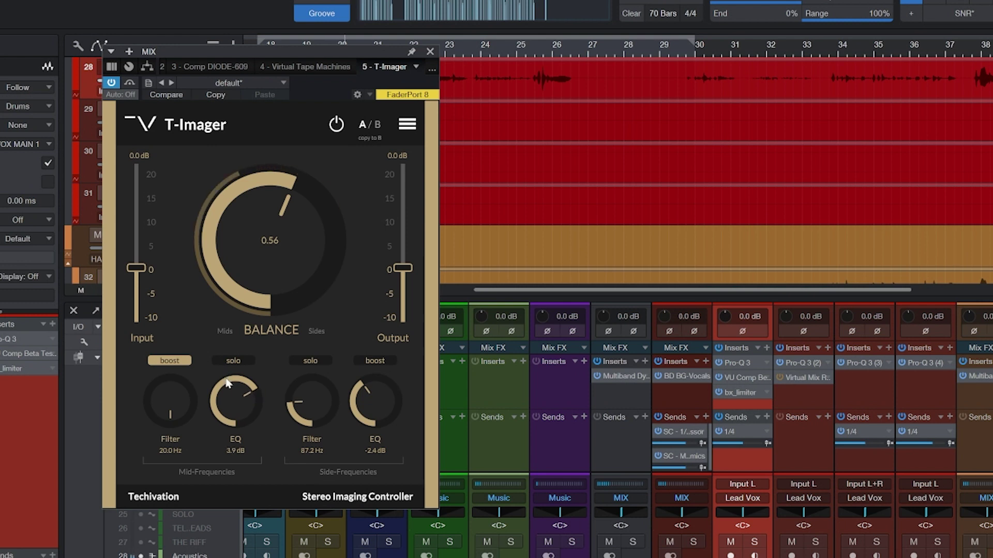
{"action": "left_click", "coordinate": [334, 126]}
{"action": "left_click", "coordinate": [335, 127]}
{"action": "left_click", "coordinate": [335, 127]}
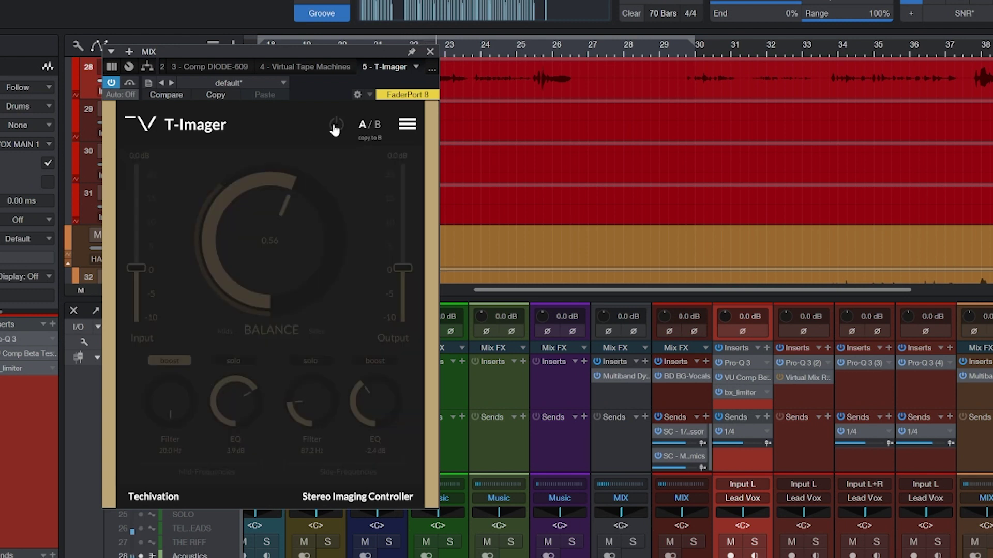
{"action": "left_click", "coordinate": [335, 127]}
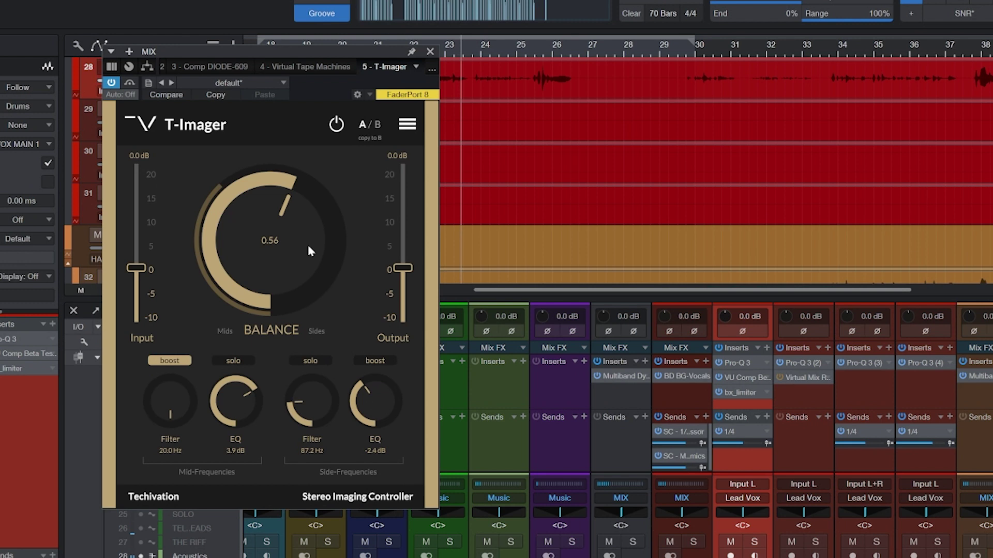
Trim the T-Imager output to -0.9 dB and check the level match with bypass.
{"action": "left_click_drag", "start_coordinate": [404, 268], "coordinate": [403, 273]}
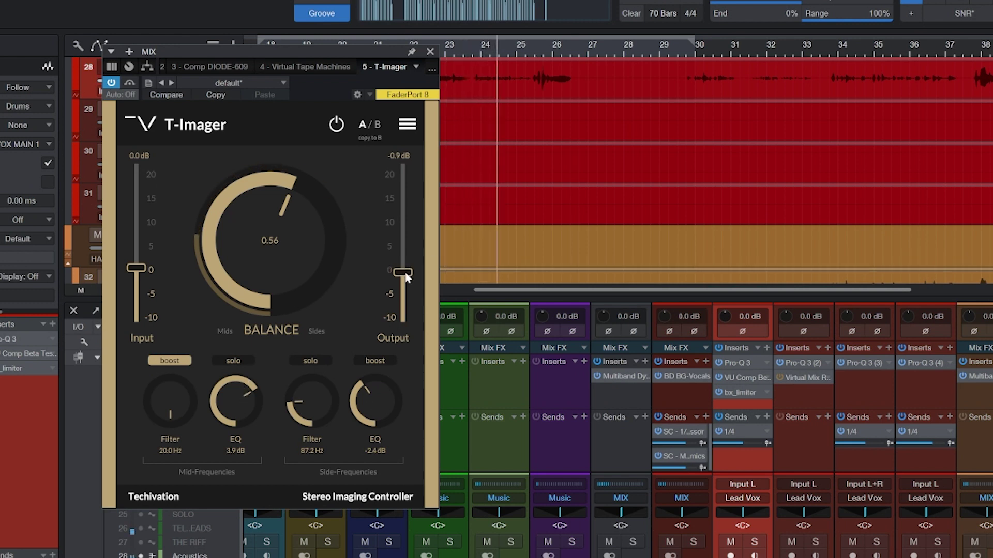
{"action": "left_click", "coordinate": [336, 124]}
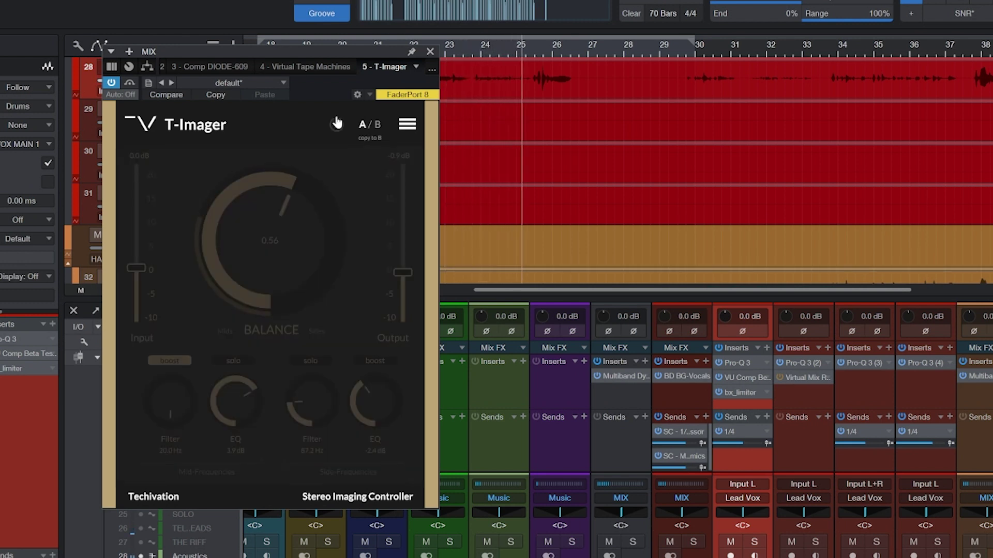
{"action": "left_click", "coordinate": [336, 123]}
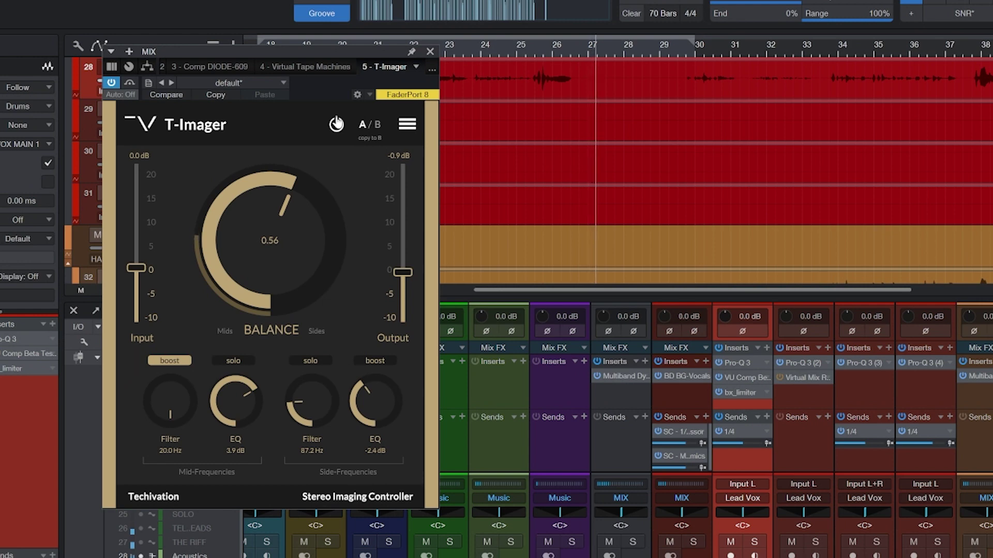
{"action": "left_click", "coordinate": [336, 123]}
{"action": "left_click", "coordinate": [336, 123]}
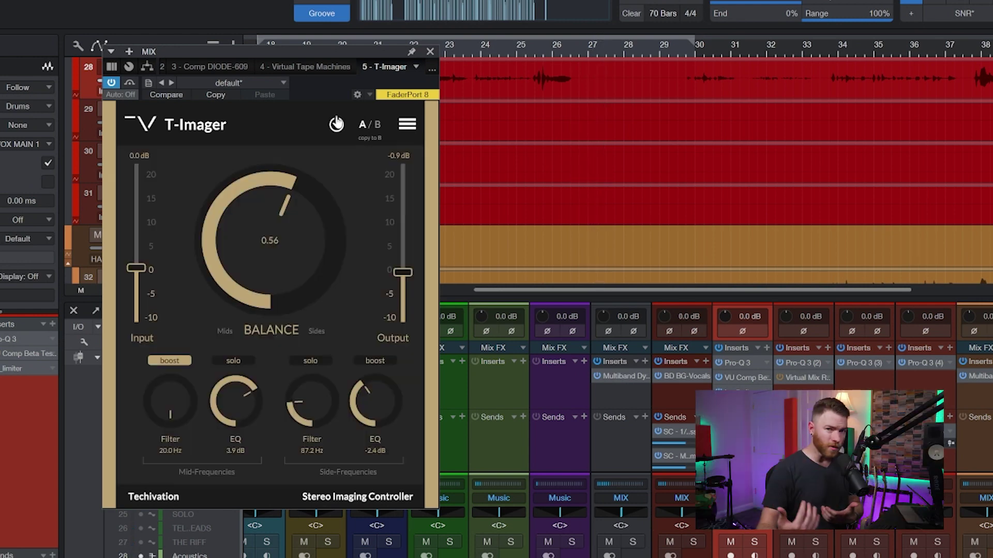